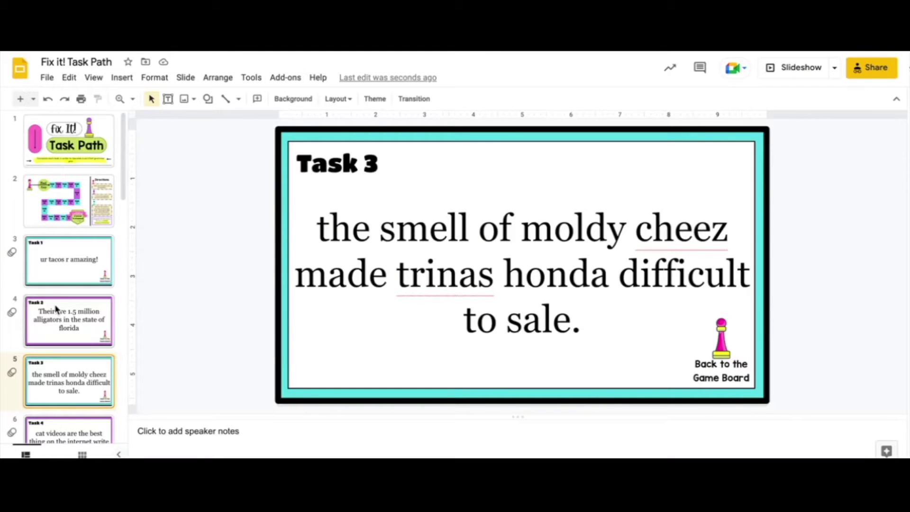
# Step: Show the Task 1 slide reading 'ur tacos r amazing!' in the Slides editor
pyautogui.click(56, 274)
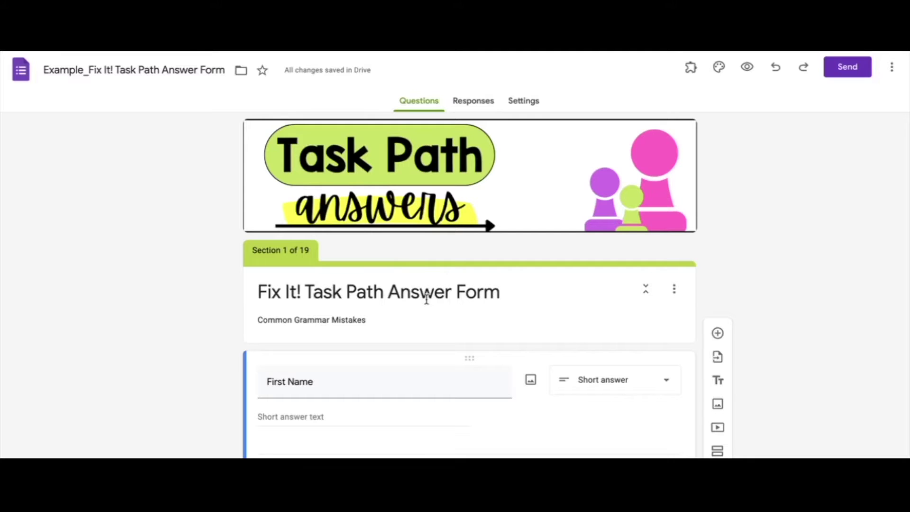
# Step: Scroll the answer form and select the First Name and Last Name question titles
pyautogui.scroll(-2, 427, 299)
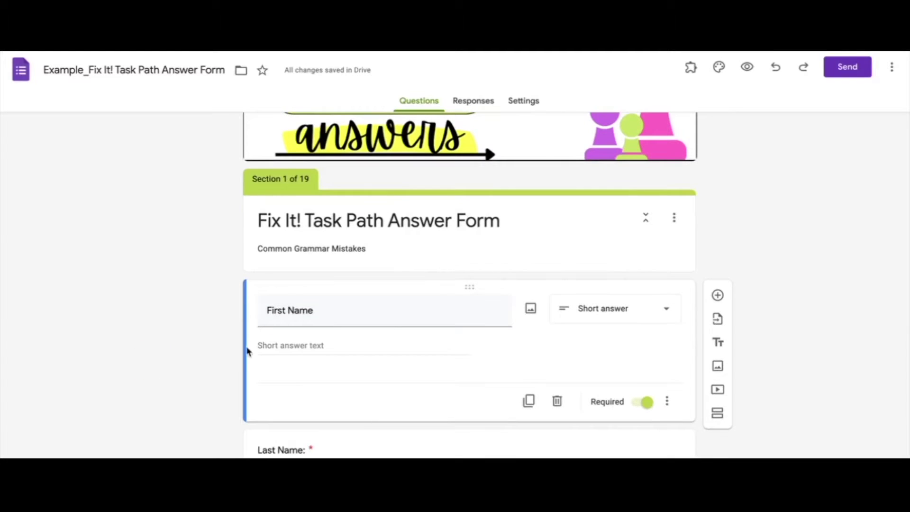
pyautogui.tripleClick(330, 307)
pyautogui.scroll(-1, 329, 307)
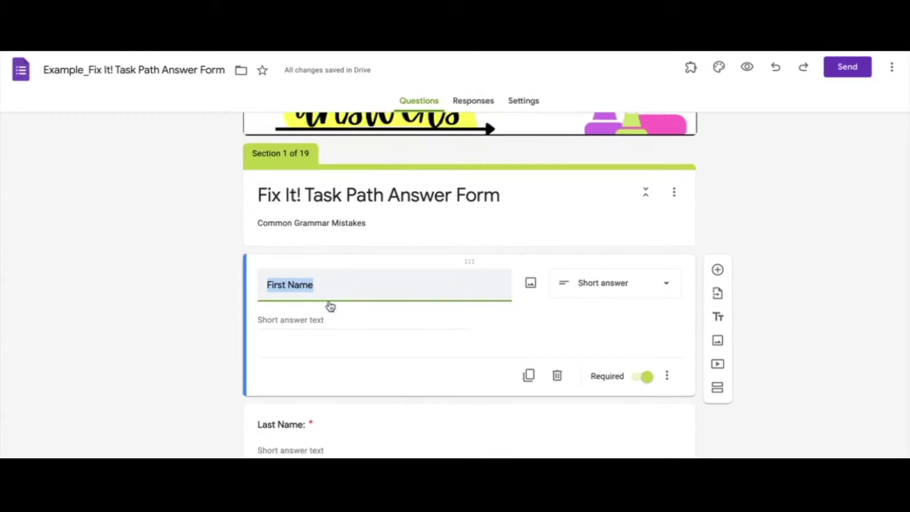
pyautogui.tripleClick(310, 409)
pyautogui.scroll(-1, 309, 425)
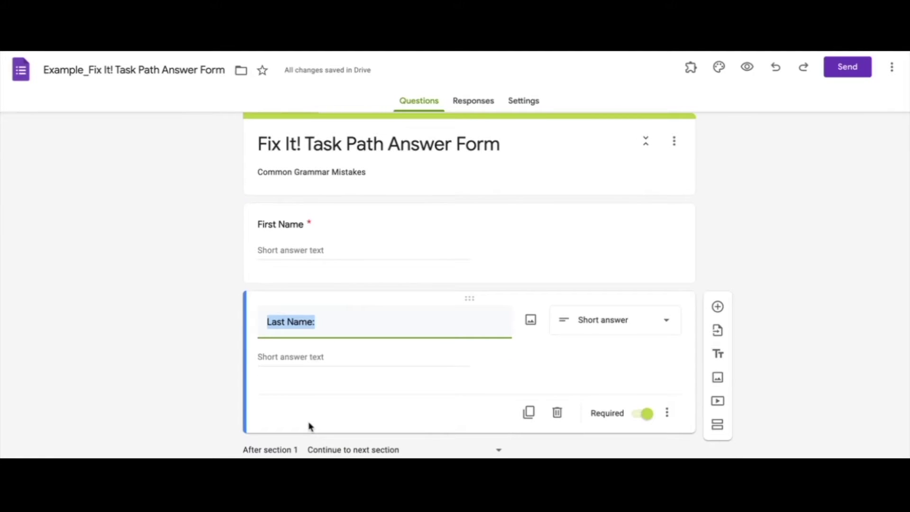
# Step: Add a section titled 'Task #1' after Last Name and add a question to it
pyautogui.click(720, 428)
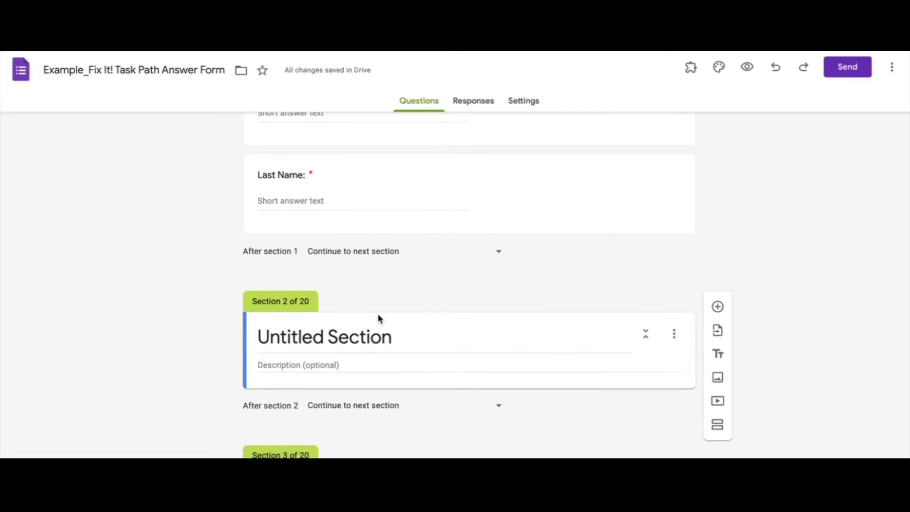
pyautogui.tripleClick(381, 337)
pyautogui.write('Task #1')
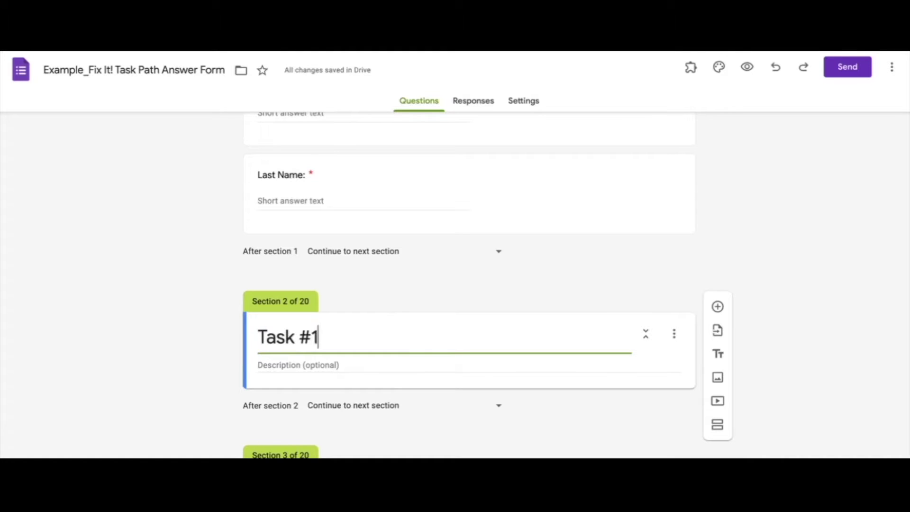
pyautogui.click(718, 307)
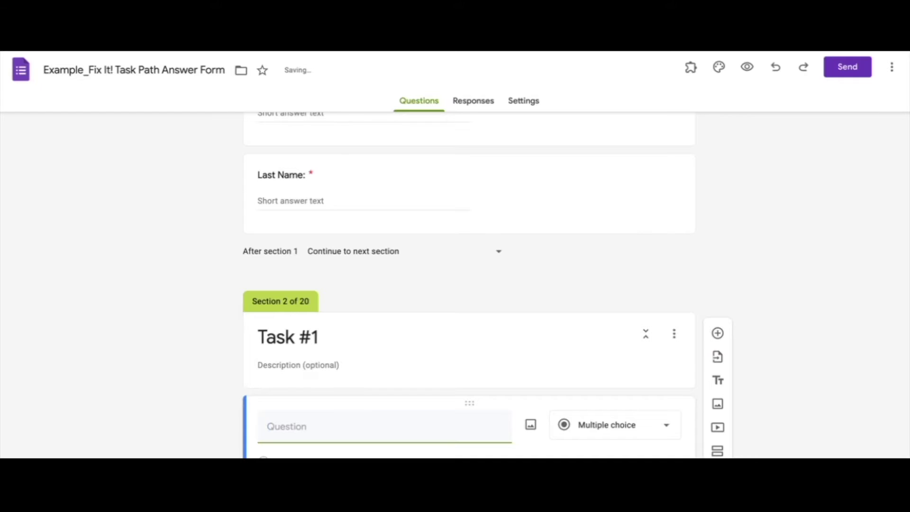
# Step: Make the question 'Correct this sentence: ur tacos r amazing!' a Paragraph answer
pyautogui.write('Correc')
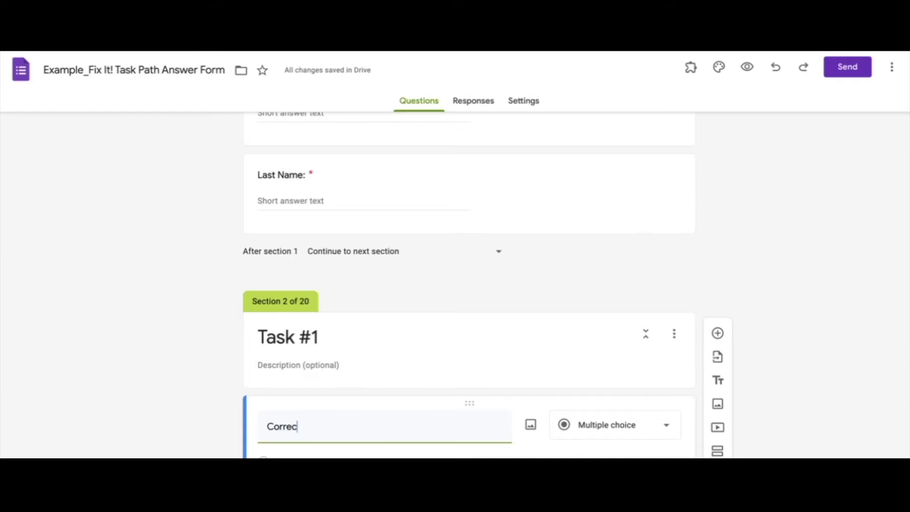
pyautogui.write('t this sentence:')
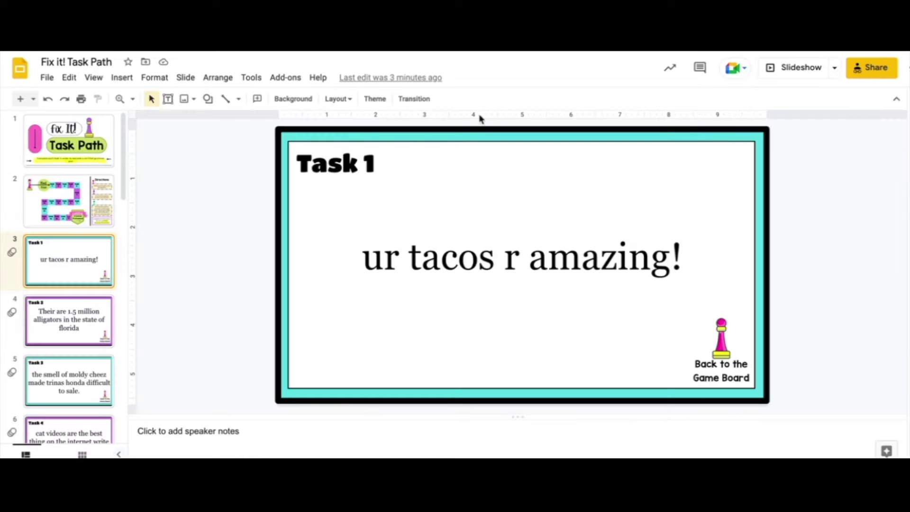
pyautogui.click(682, 256)
pyautogui.moveTo(681, 256); pyautogui.dragTo(368, 260)
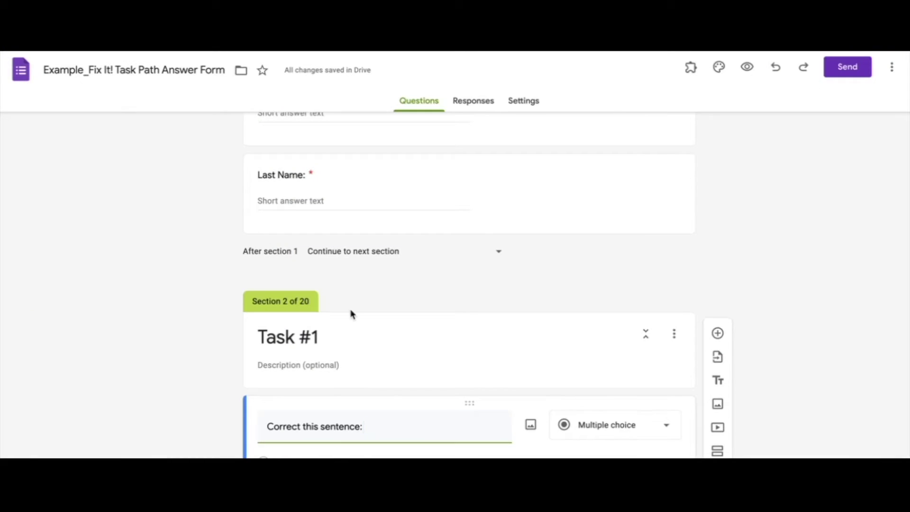
pyautogui.write('ur tacos r amazing!')
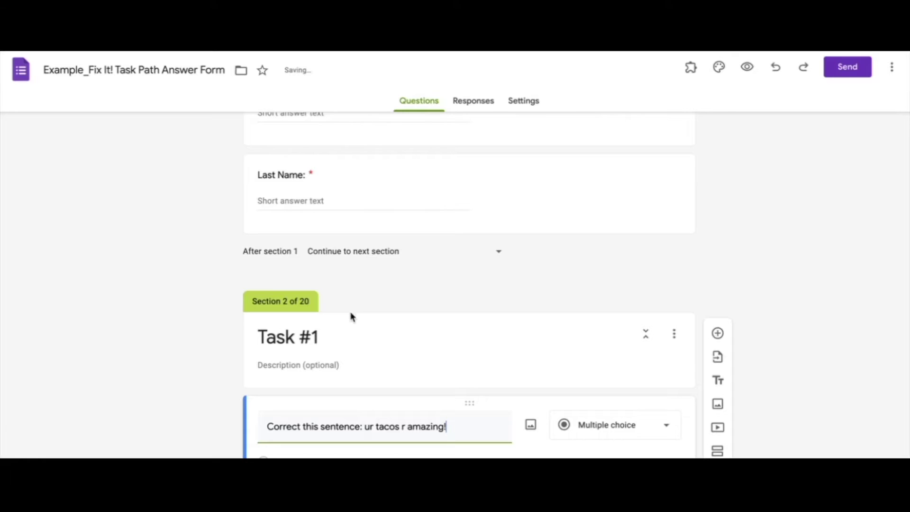
pyautogui.scroll(-2, 375, 402)
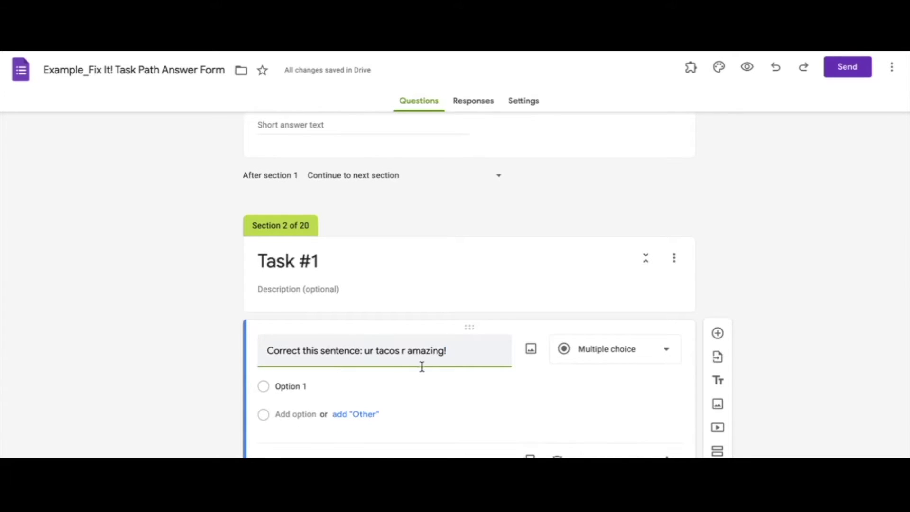
pyautogui.click(593, 363)
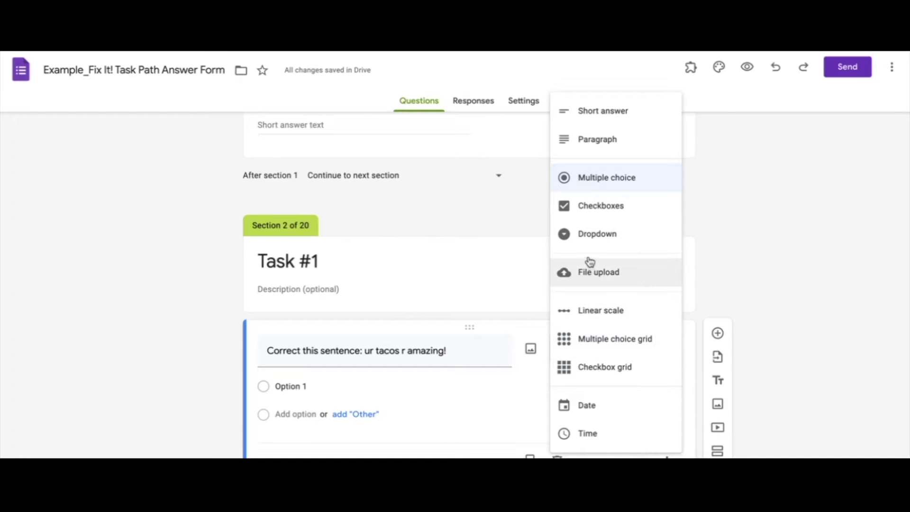
pyautogui.click(591, 144)
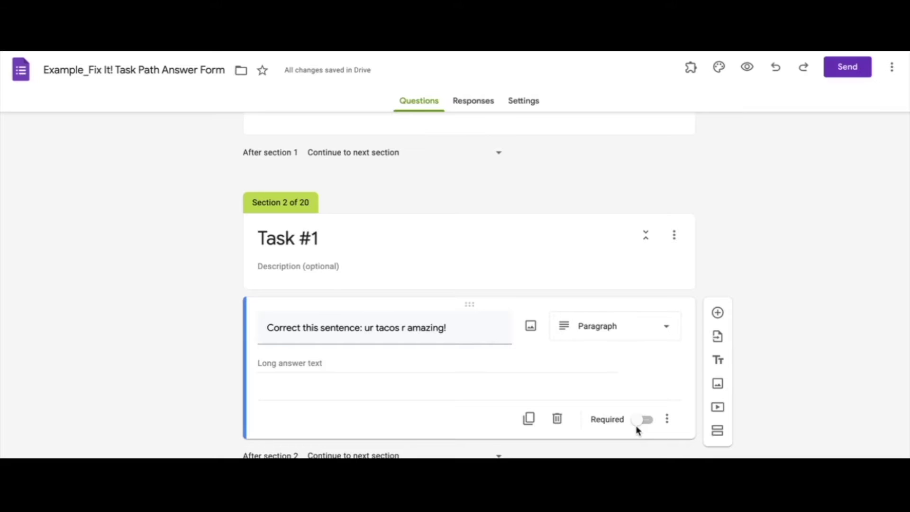
# Step: Add Regular expression 'Matches' validation with the pattern 'Your tacos are amazing'
pyautogui.click(669, 422)
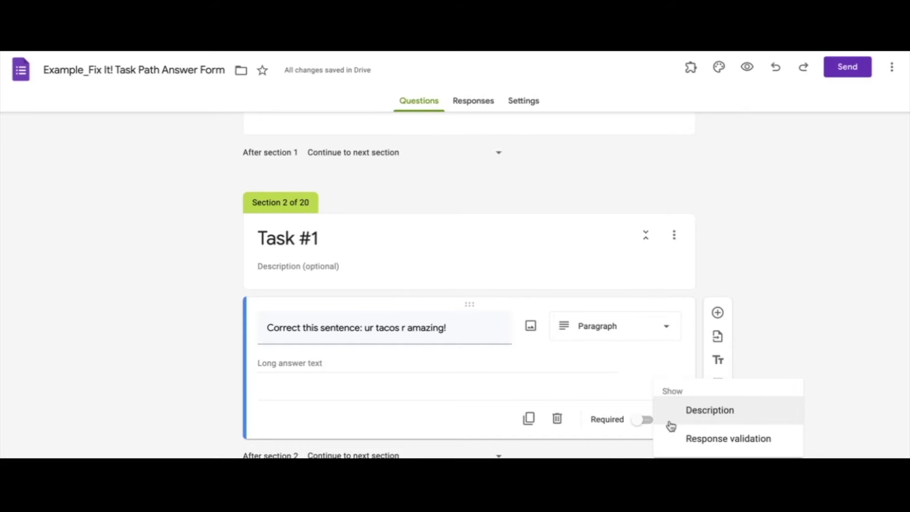
pyautogui.click(705, 450)
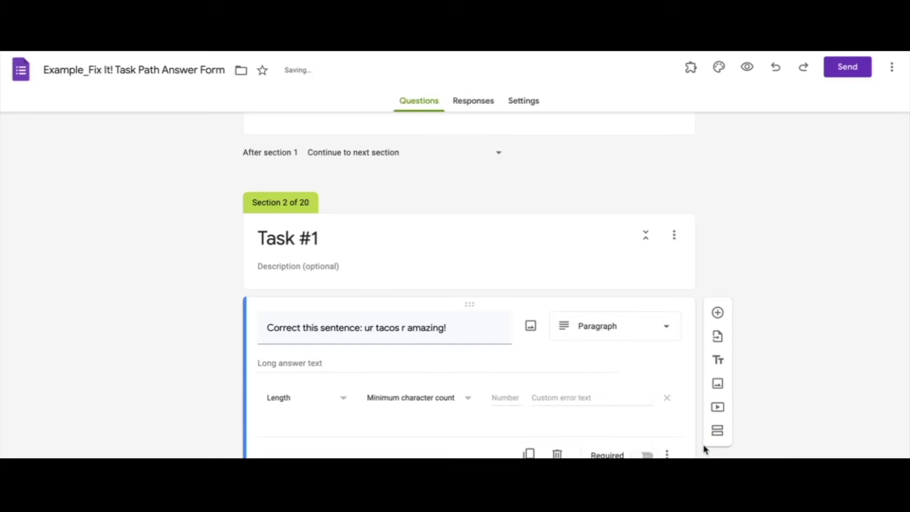
pyautogui.scroll(-1, 332, 386)
pyautogui.click(292, 368)
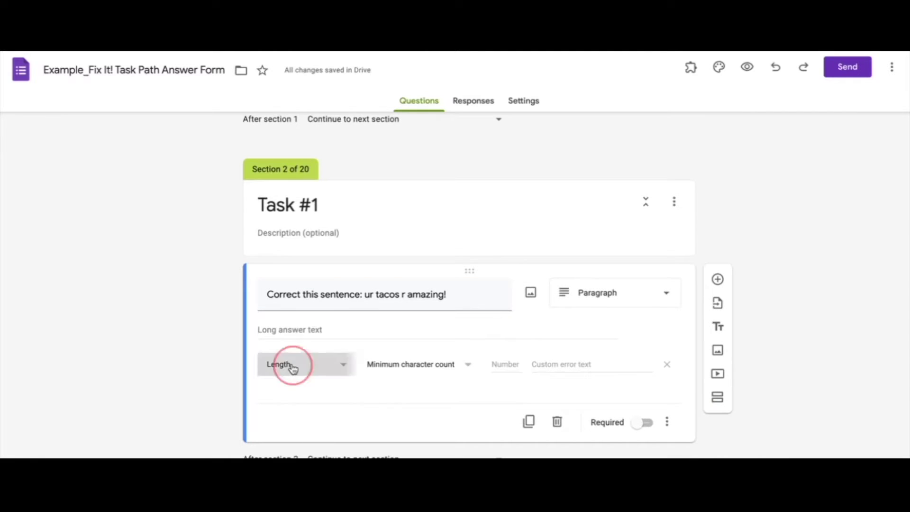
pyautogui.click(297, 390)
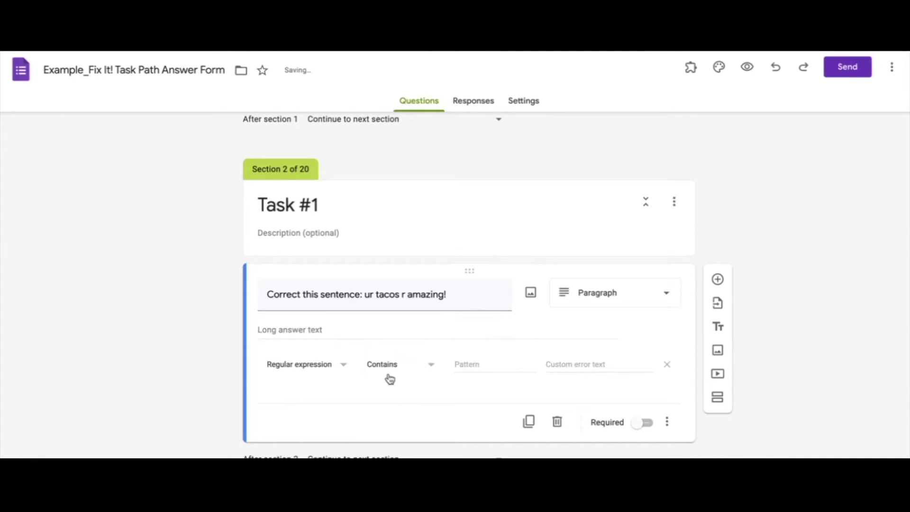
pyautogui.click(402, 367)
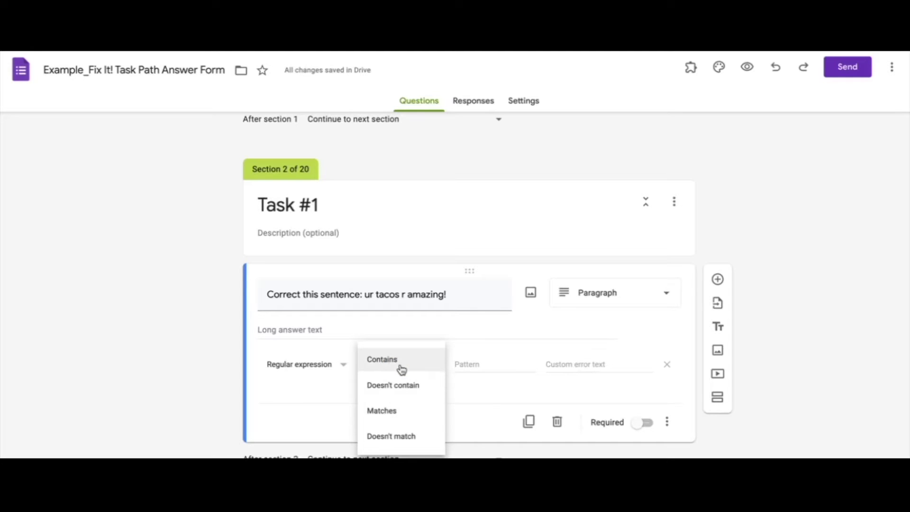
pyautogui.click(396, 412)
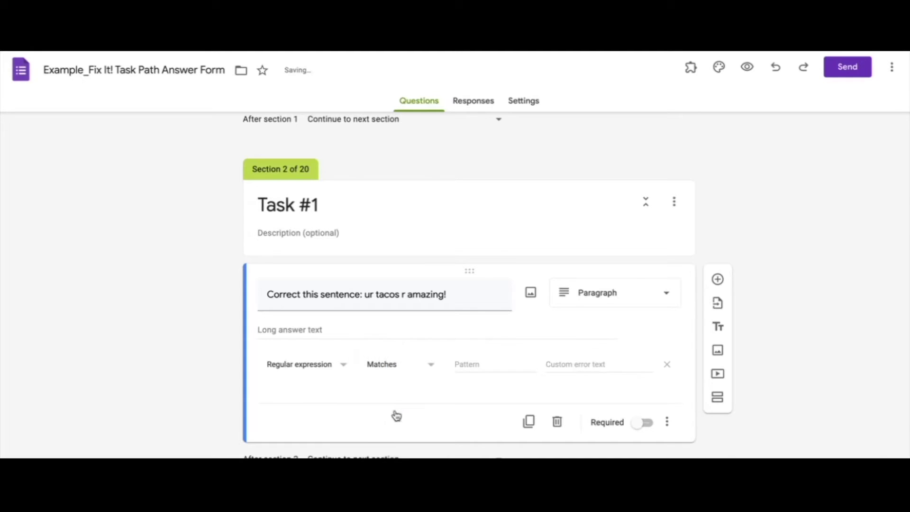
pyautogui.click(472, 363)
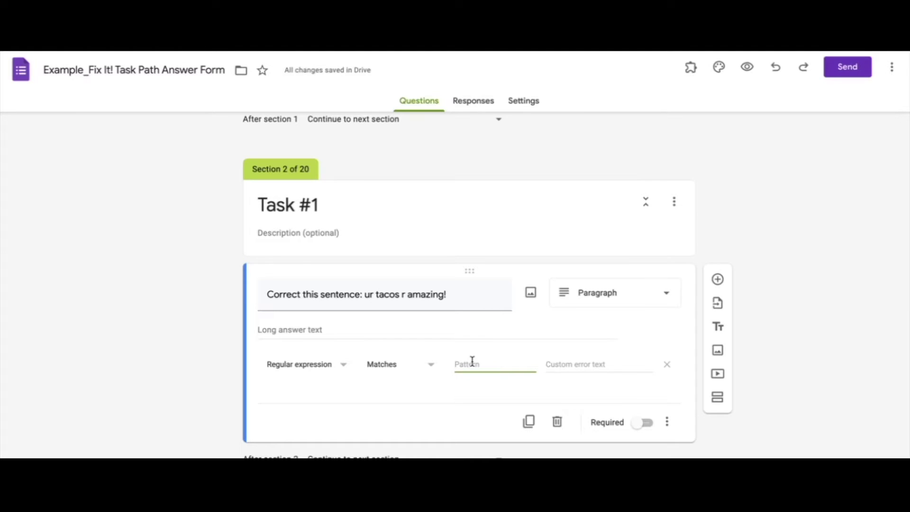
pyautogui.write('Your tacos are amazing!')
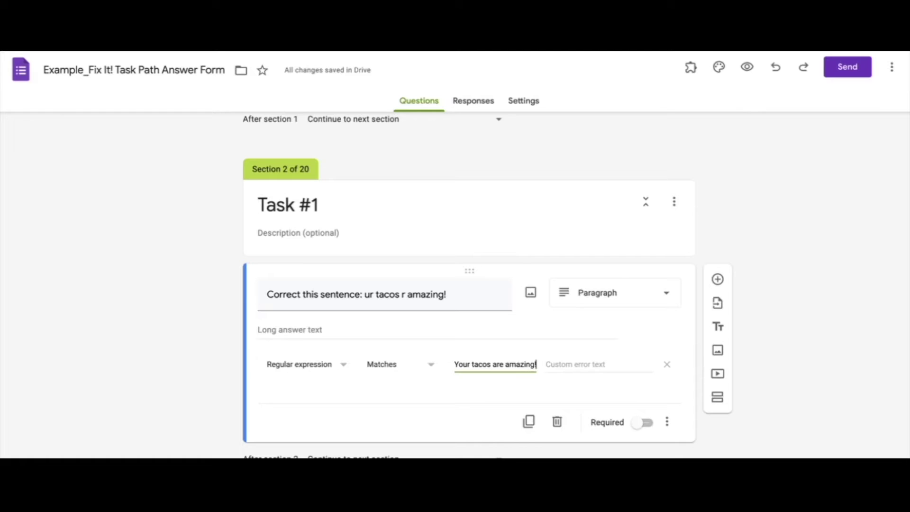
# Step: Set the error text 'Try Again! There are three errors in this sentence.' and make the question required
pyautogui.click(567, 369)
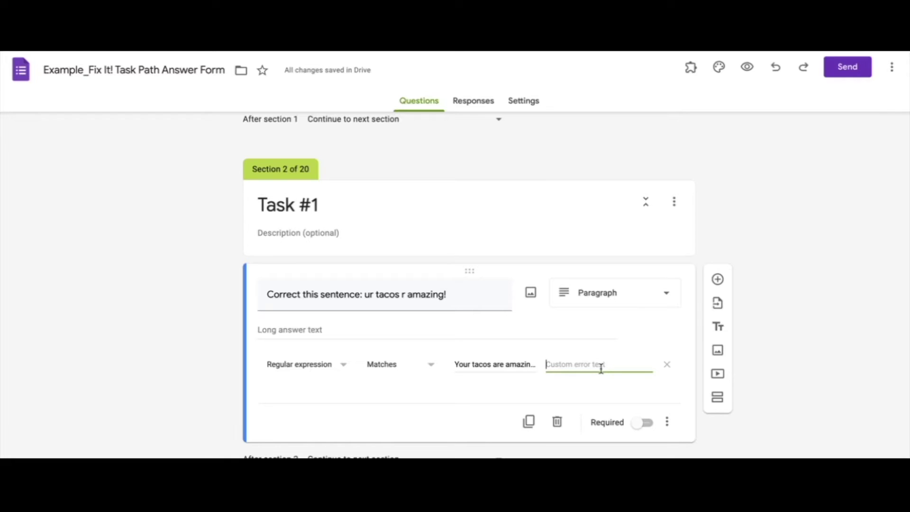
pyautogui.write('Try Again!')
pyautogui.write(' There are three')
pyautogui.write(' errors in this')
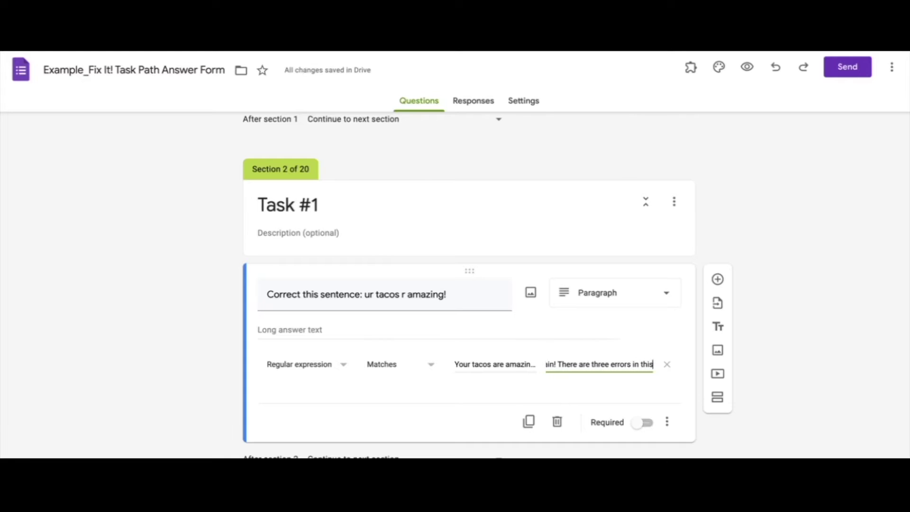
pyautogui.write(' sentence.')
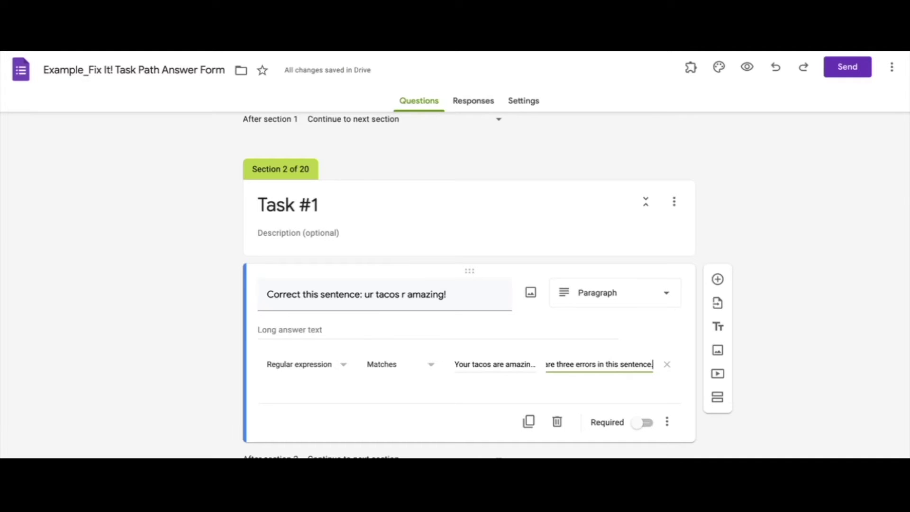
pyautogui.click(639, 423)
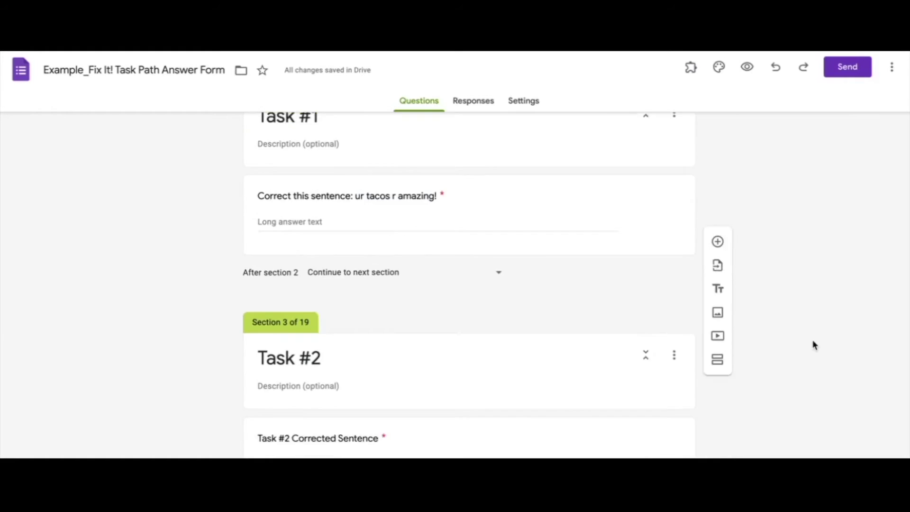
# Step: Check the Task #2 question's validation and scroll through the form's sections
pyautogui.scroll(-4, 812, 340)
pyautogui.click(331, 266)
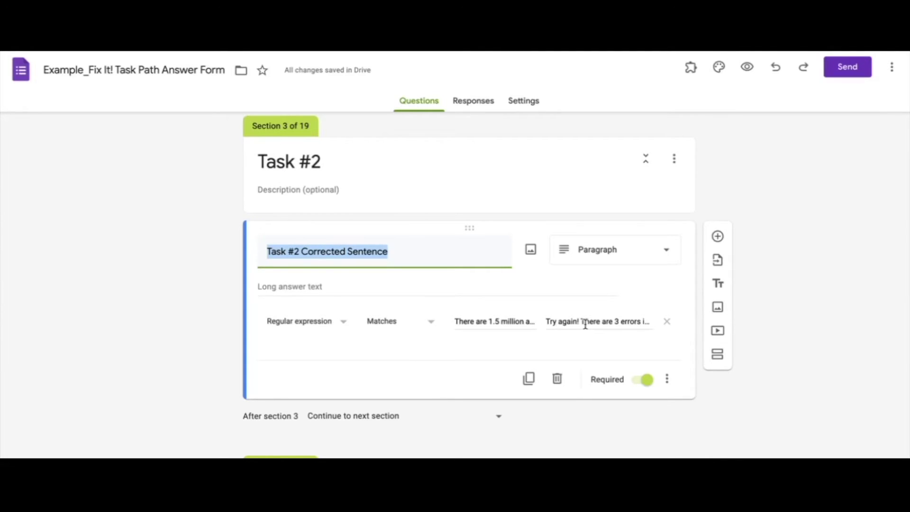
pyautogui.scroll(-10, 585, 325)
pyautogui.scroll(-20, 587, 328)
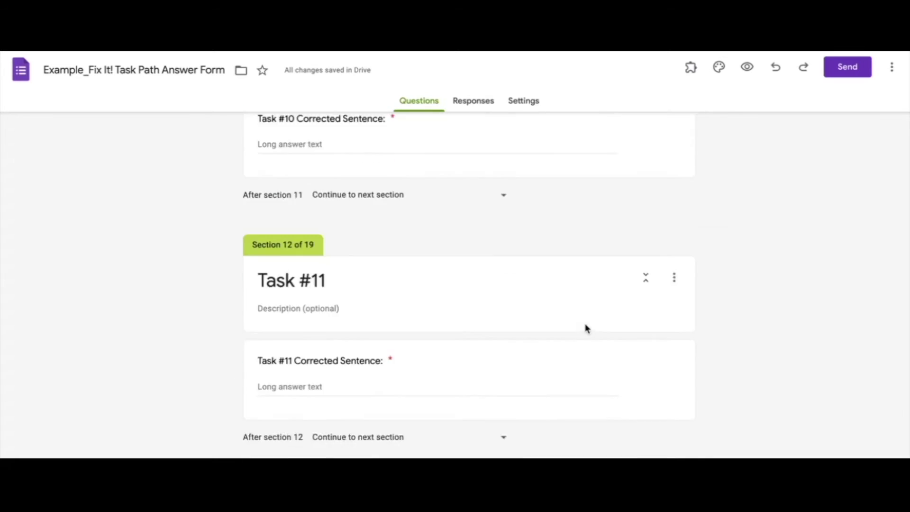
pyautogui.scroll(-8, 586, 328)
pyautogui.scroll(20, 587, 328)
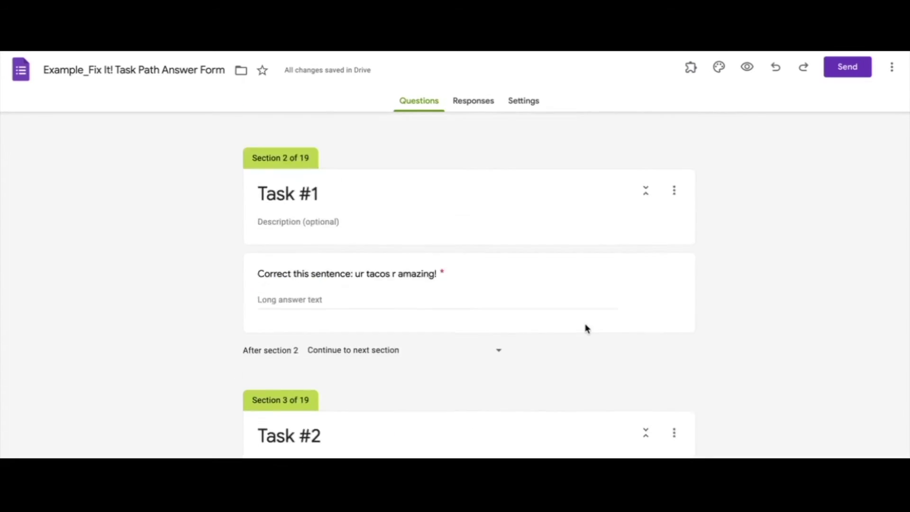
pyautogui.scroll(10, 586, 327)
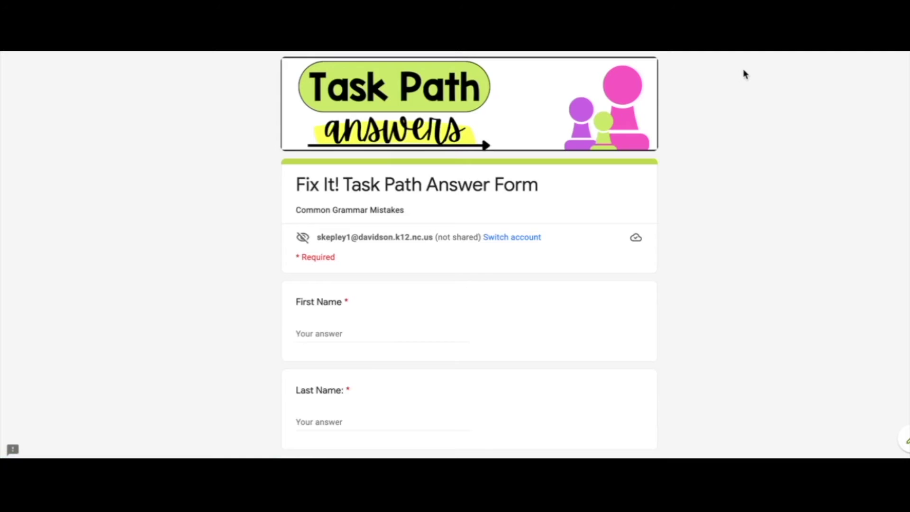
# Step: Fill in the respondent's first and last names in the preview and go to the next page
pyautogui.scroll(-1, 745, 74)
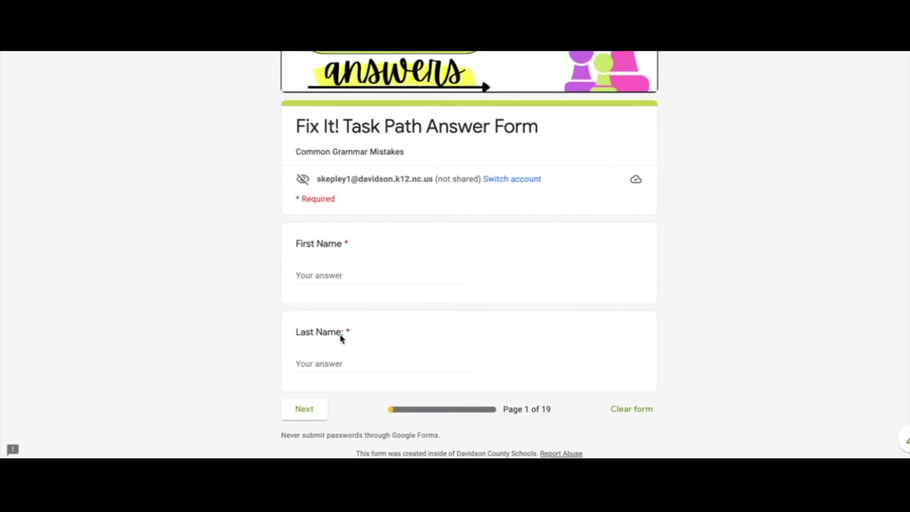
pyautogui.click(348, 269)
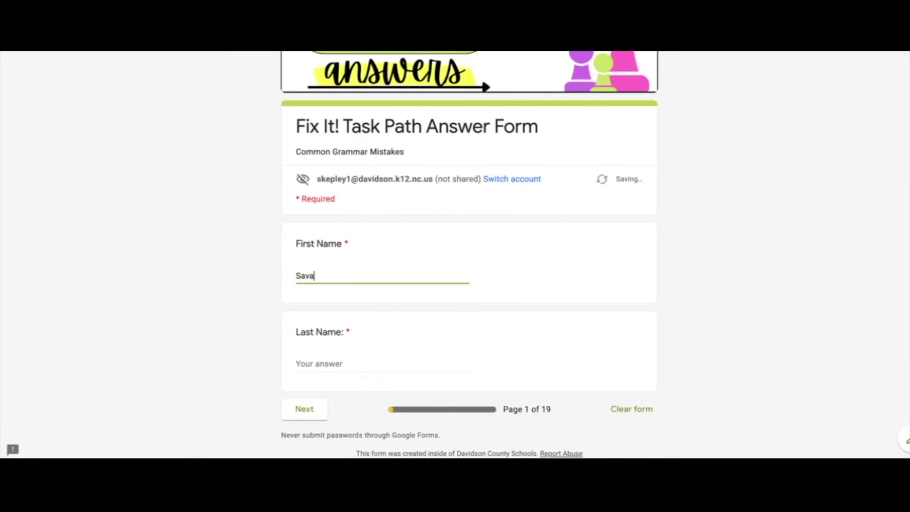
pyautogui.click(338, 363)
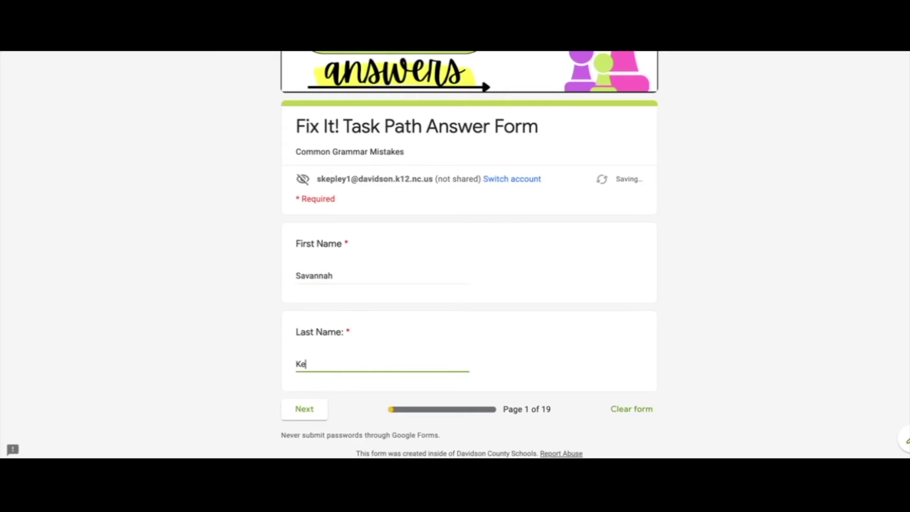
pyautogui.click(311, 419)
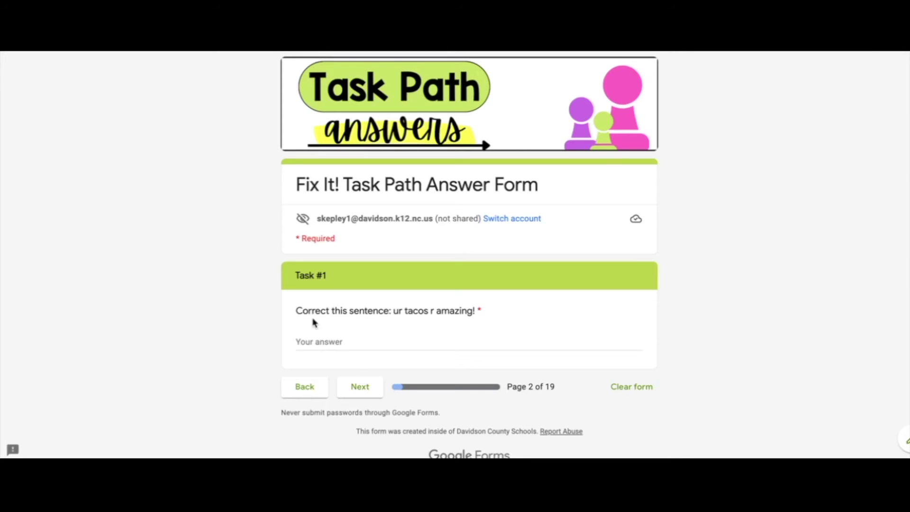
# Step: Answer Task #1 with lowercase 'your tacos are amazing!' and try to continue, triggering the error
pyautogui.click(329, 342)
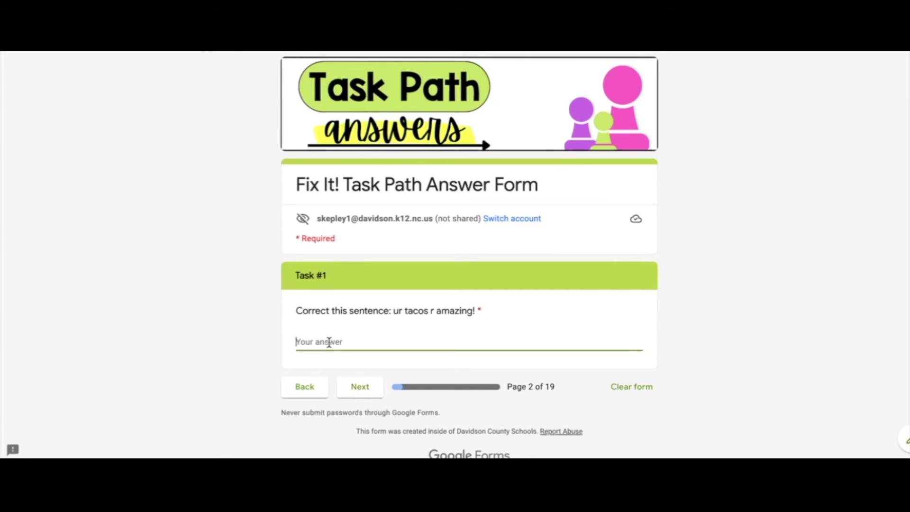
pyautogui.write('your tacos are amazing! ')
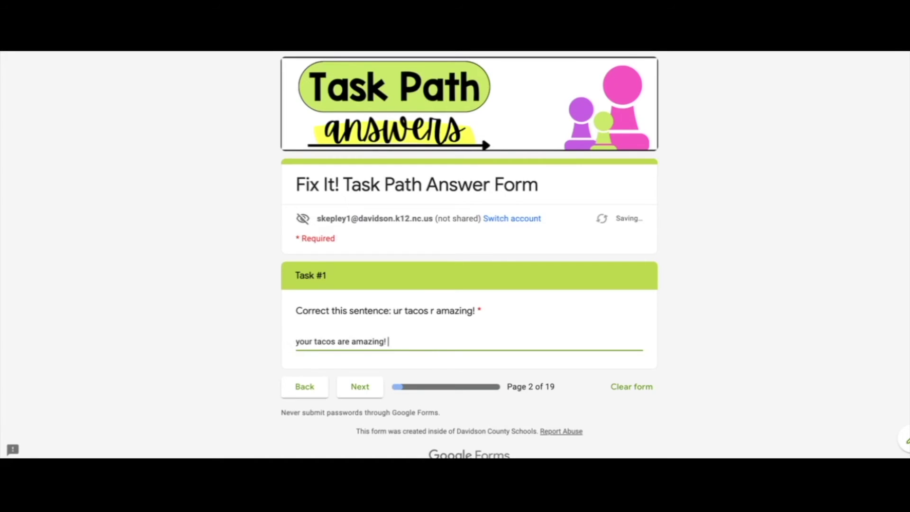
pyautogui.write('\\')
pyautogui.click(354, 391)
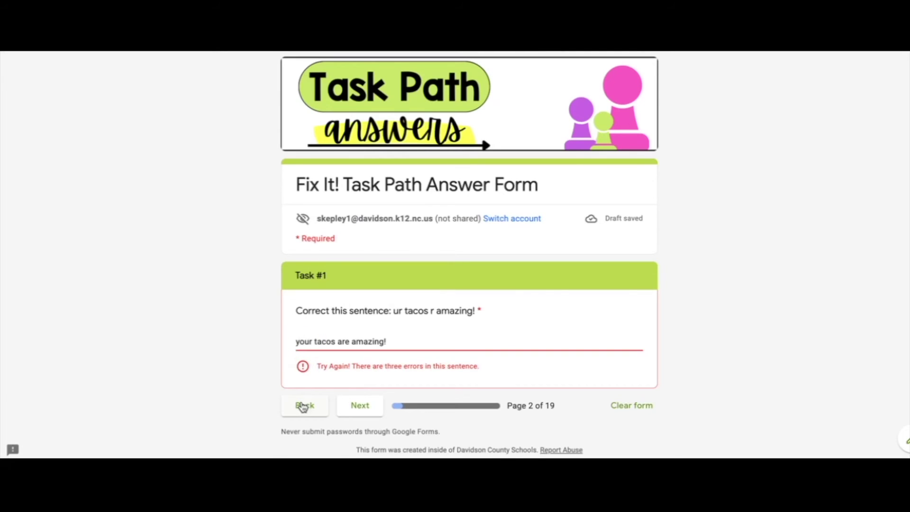
# Step: Capitalize the answer to 'Your tacos are amazing!' and advance to Task #2
pyautogui.click(298, 341)
pyautogui.press('BackSpace')
pyautogui.write('Y')
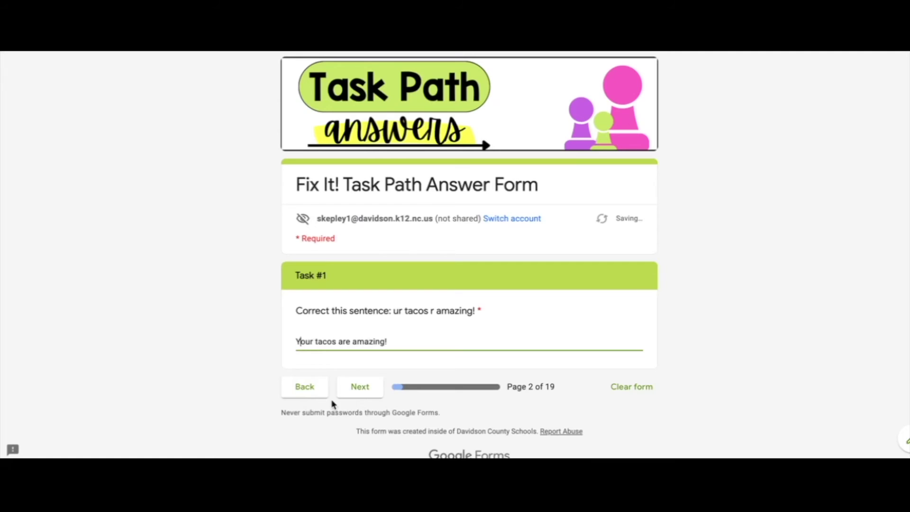
pyautogui.click(356, 396)
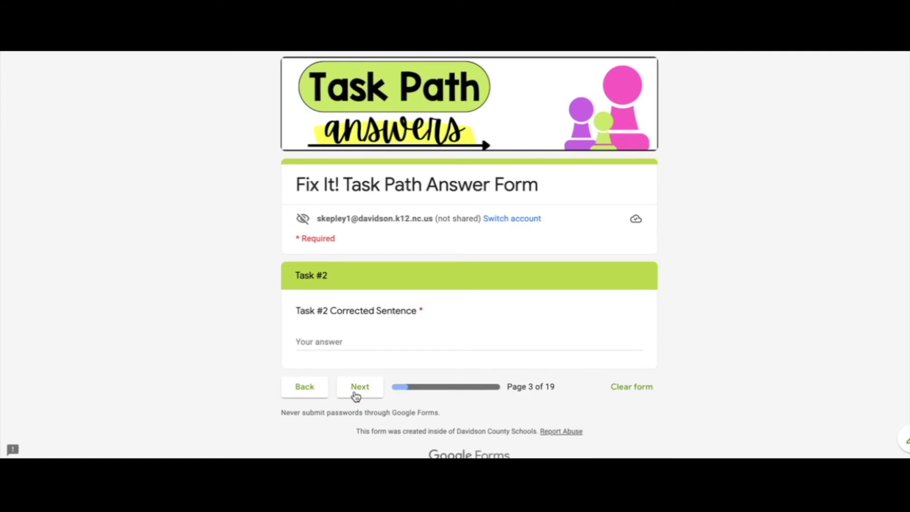
# Step: Return to Task #1 and delete the trailing space after 'amazing!' in the answer
pyautogui.click(317, 389)
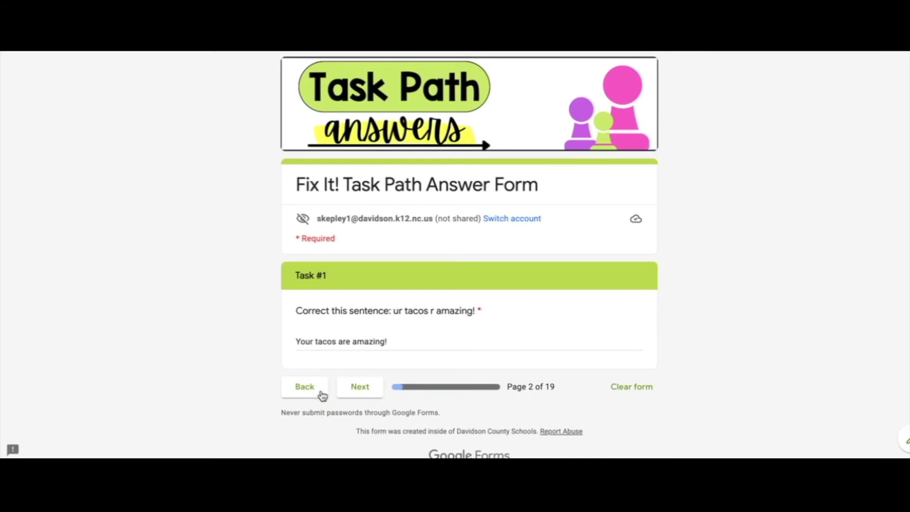
pyautogui.click(357, 398)
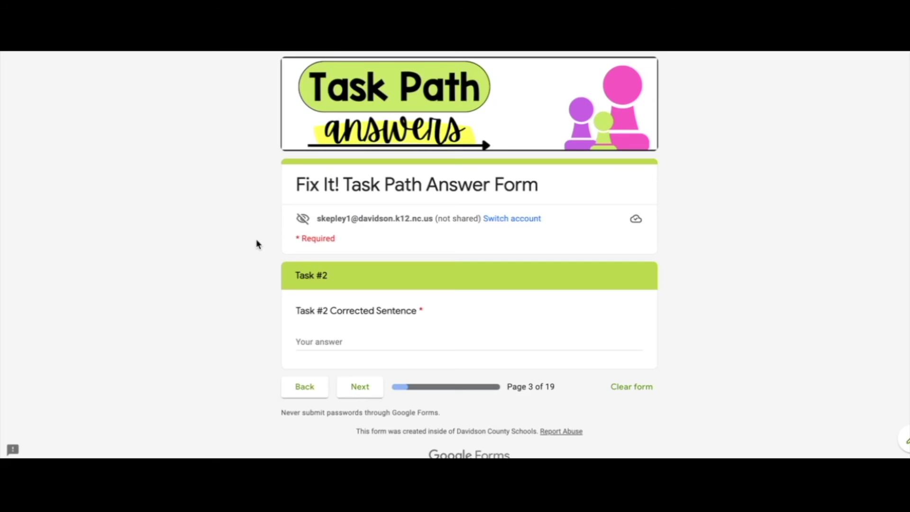
pyautogui.click(312, 389)
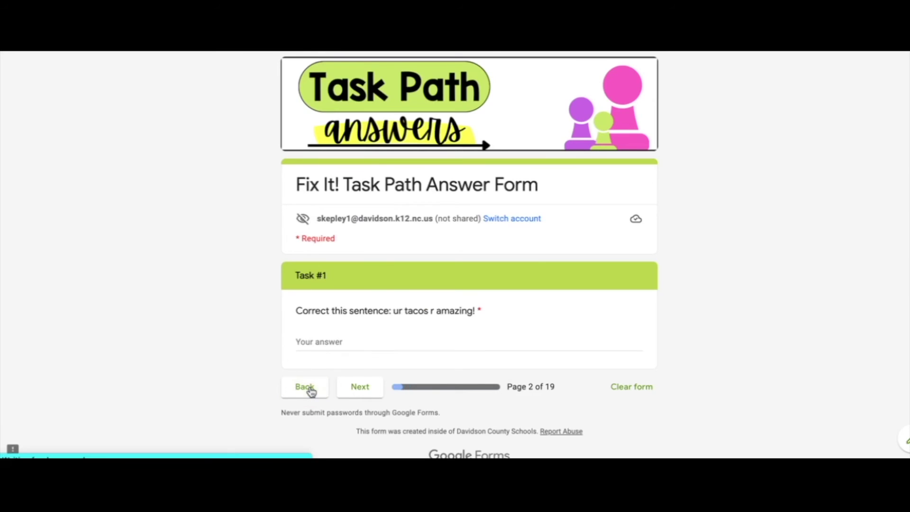
pyautogui.click(407, 338)
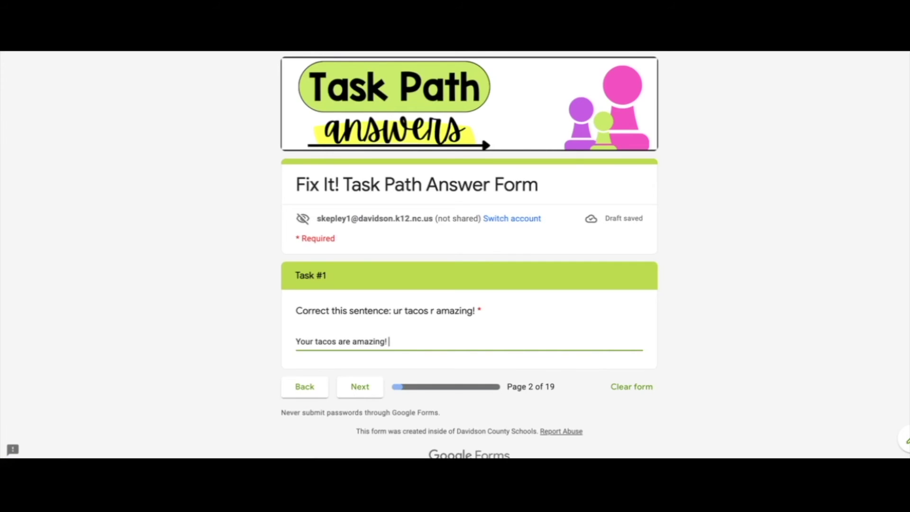
pyautogui.click(352, 393)
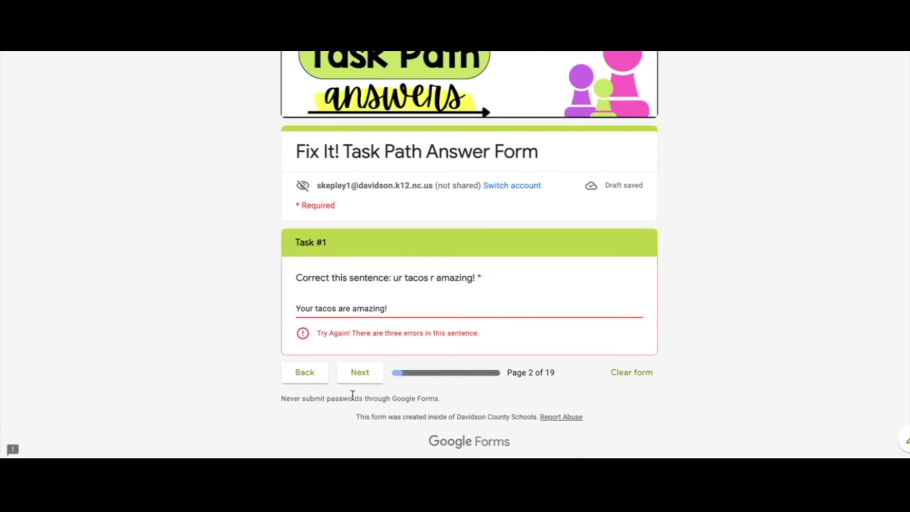
pyautogui.press('BackSpace')
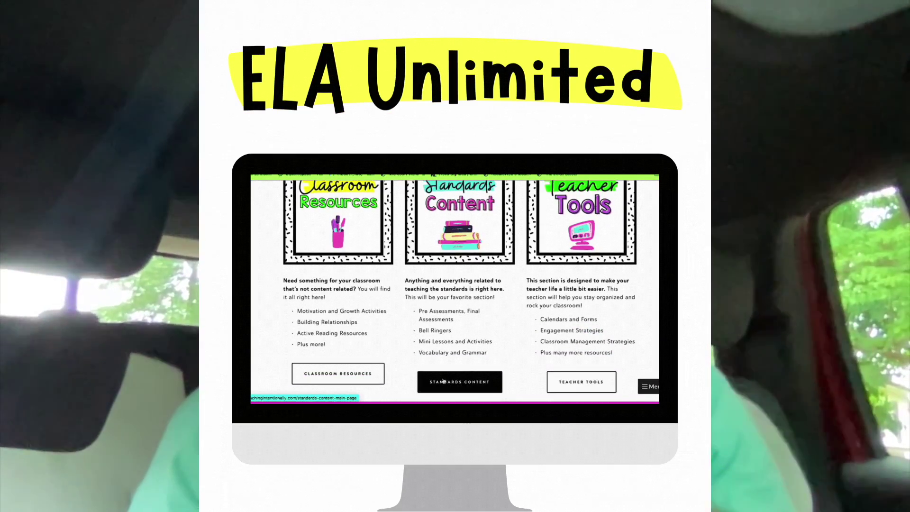
# Step: Go through Standards Content and Support Resources on ELA Unlimited to reach the Grammar mini lessons
pyautogui.click(443, 381)
pyautogui.scroll(-2, 444, 381)
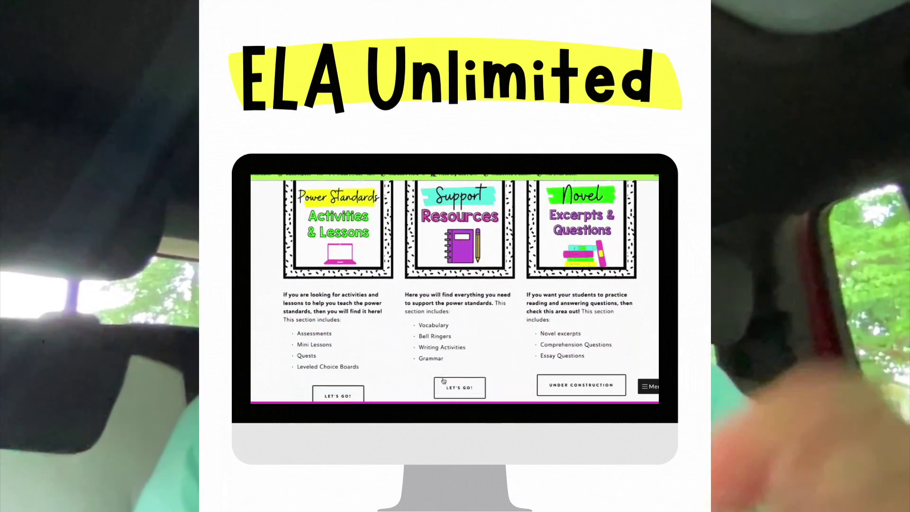
pyautogui.click(443, 382)
pyautogui.scroll(-3, 443, 379)
pyautogui.click(382, 310)
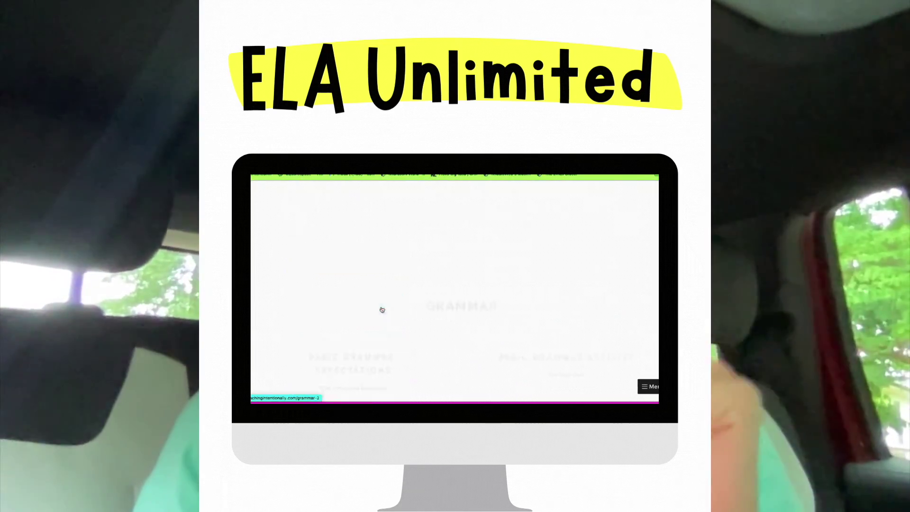
pyautogui.scroll(-10, 430, 320)
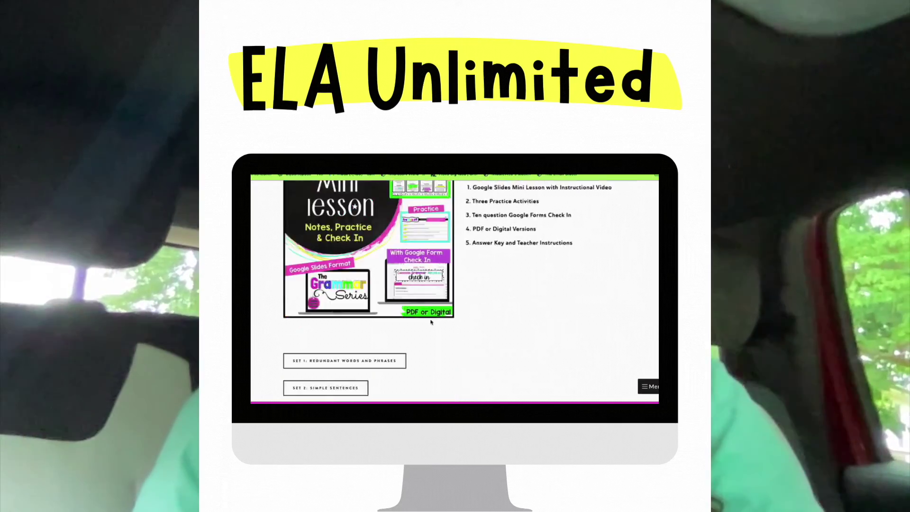